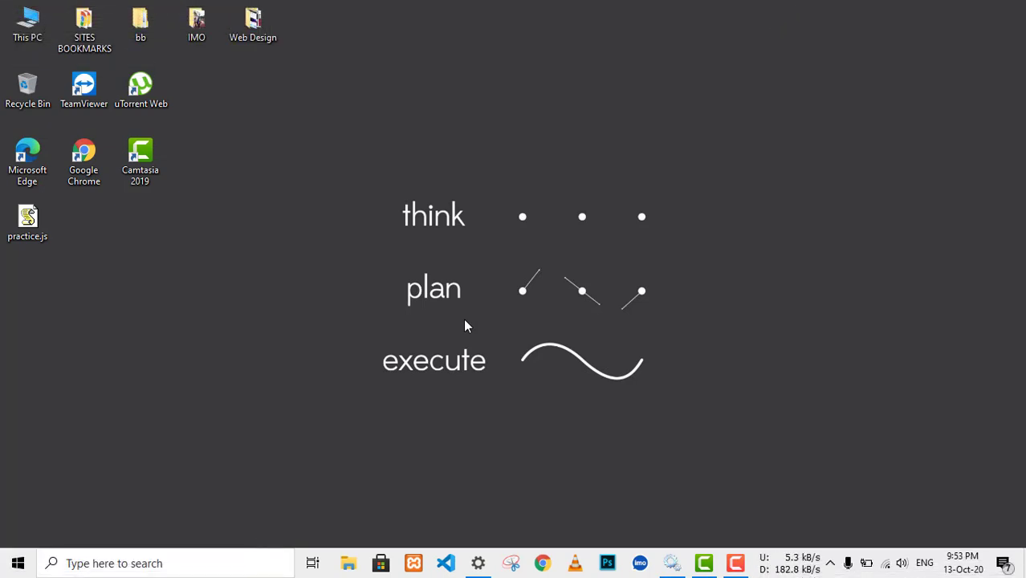
pyautogui.rightClick(327, 213)
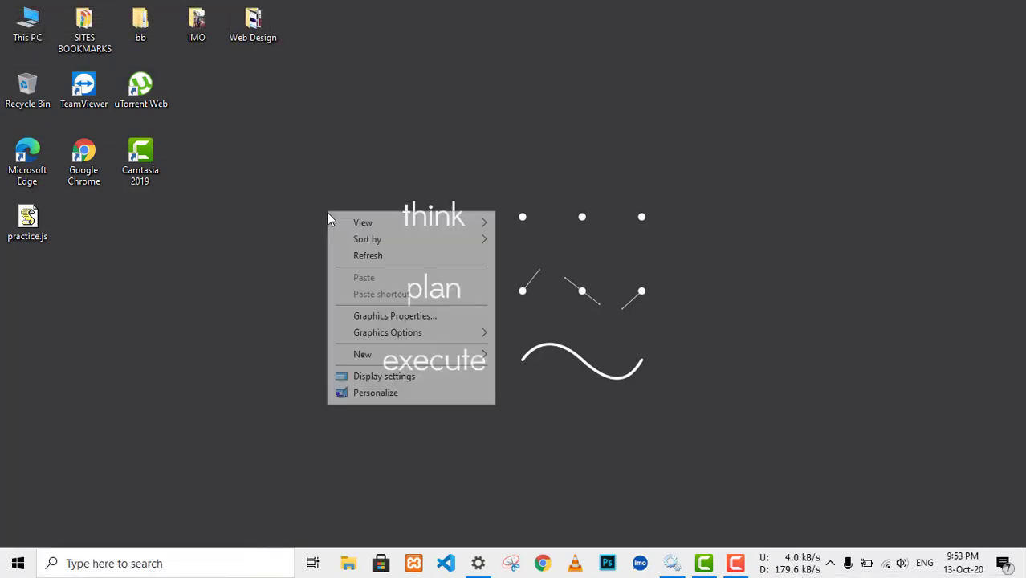
pyautogui.click(376, 258)
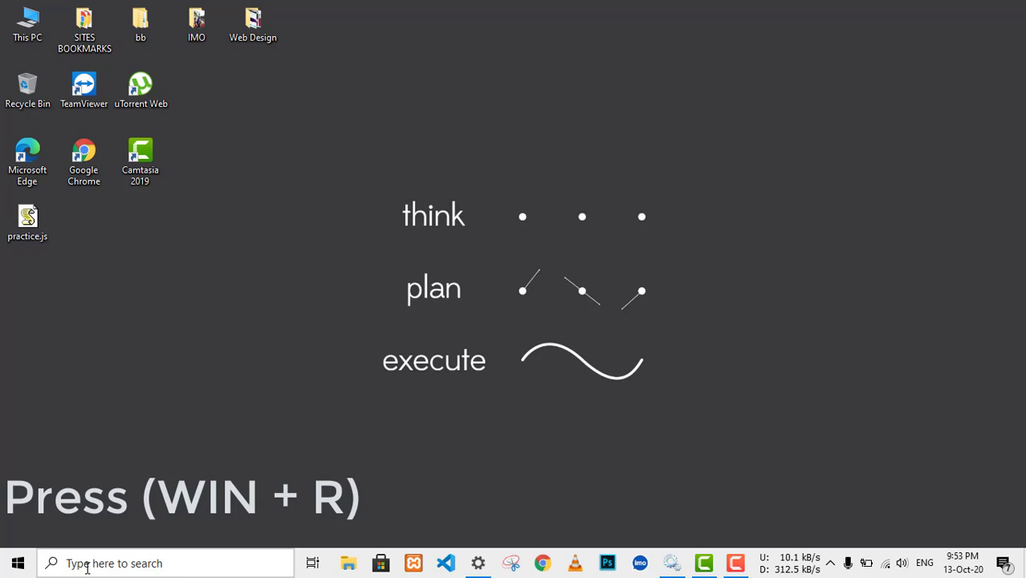
# Step: Run services.msc and bring the Services window into view
pyautogui.press('super+r')
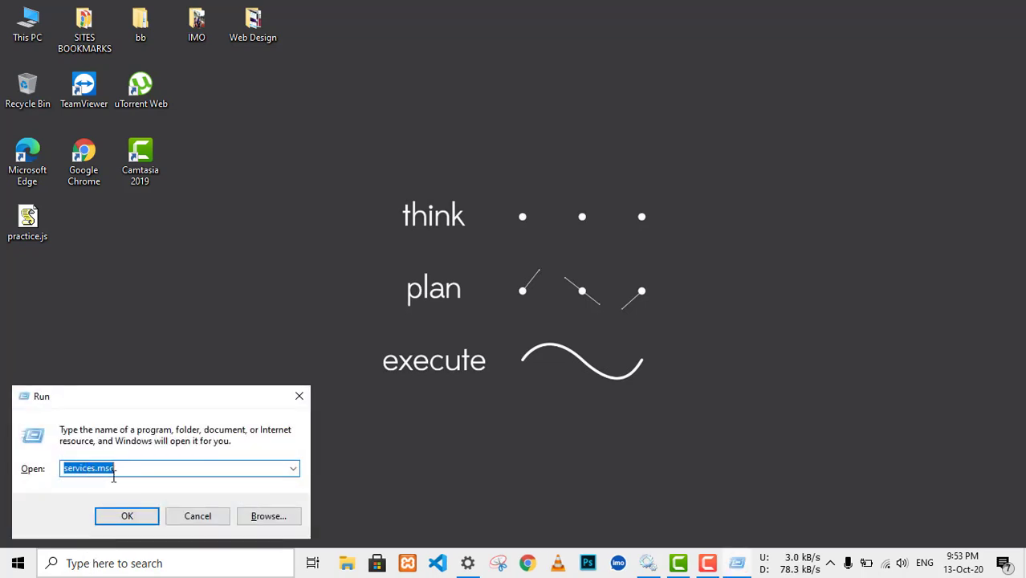
pyautogui.press('super')
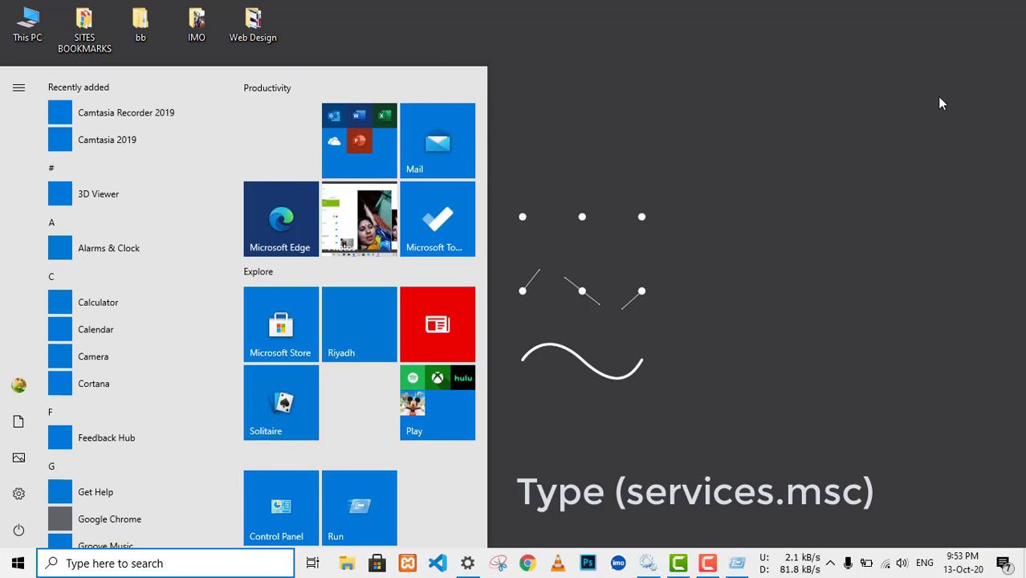
pyautogui.click(32, 551)
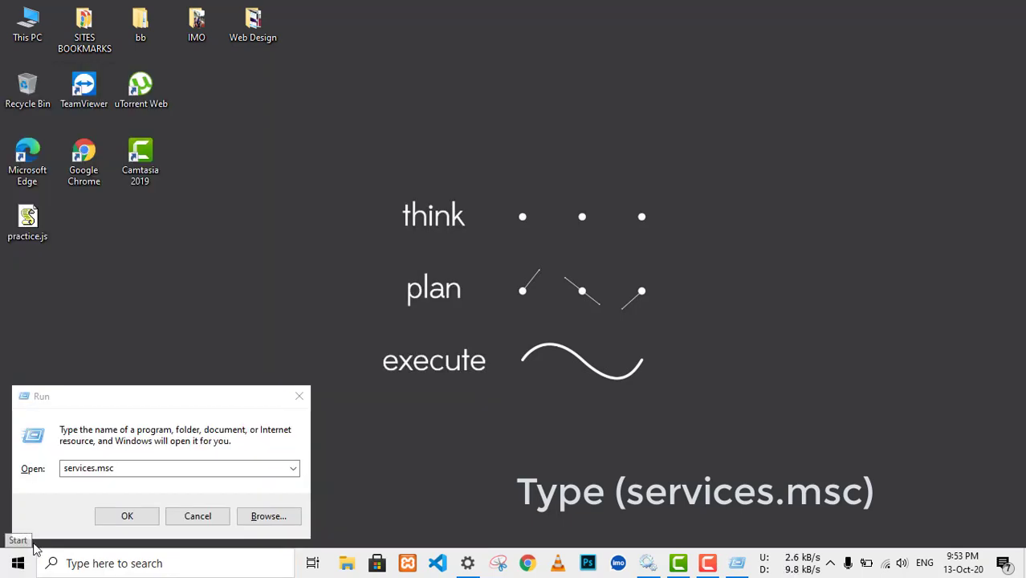
pyautogui.click(113, 516)
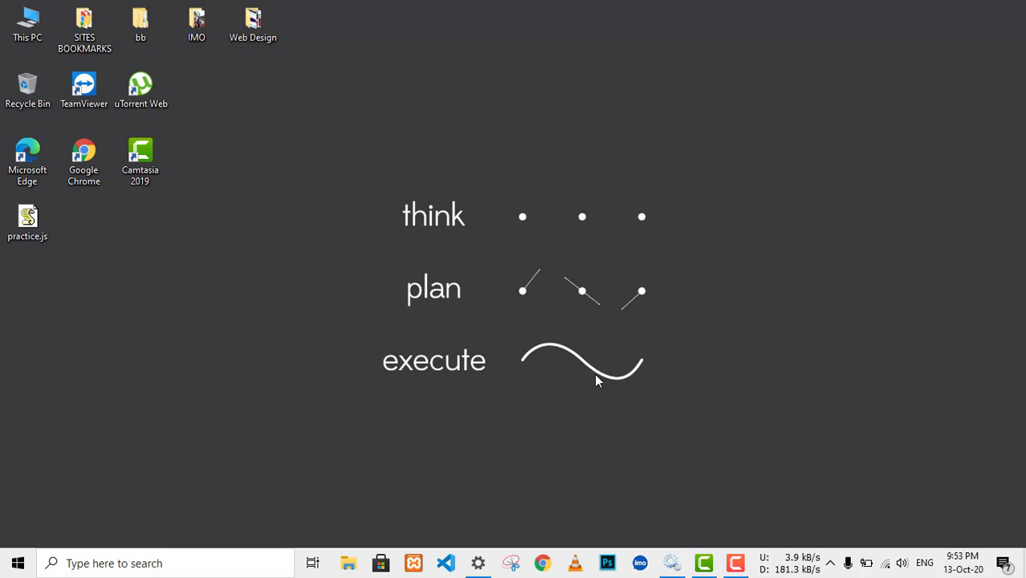
pyautogui.click(705, 562)
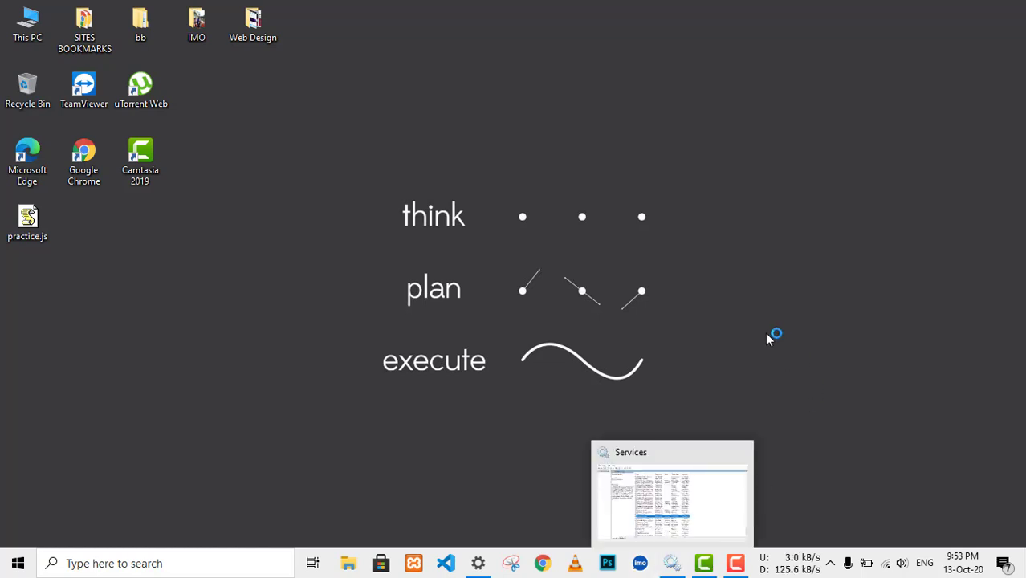
pyautogui.moveTo(672, 564)
pyautogui.click(658, 455)
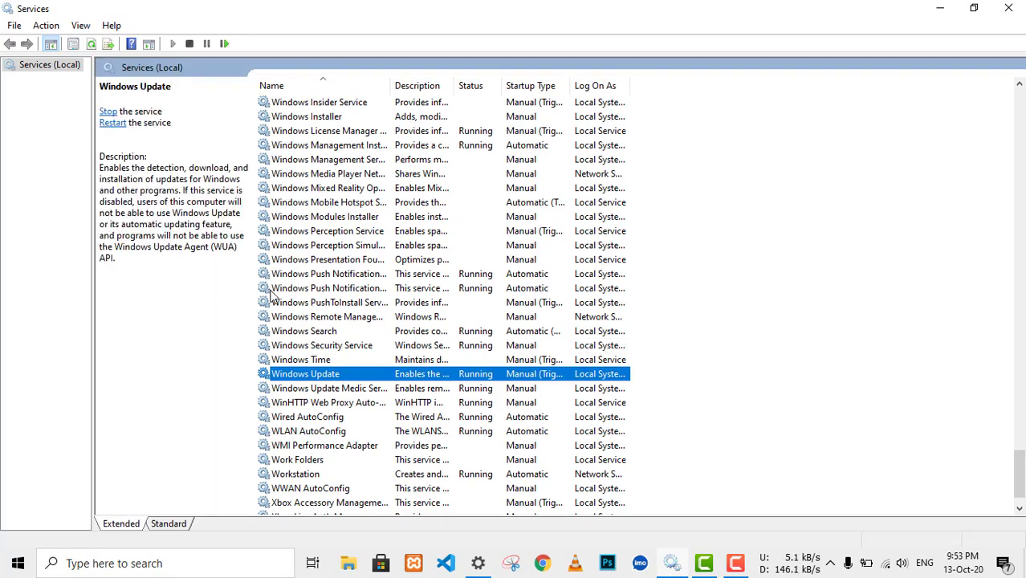
# Step: Locate the Windows Update service in the services list and open its properties
pyautogui.scroll(-1, 358, 344)
pyautogui.scroll(13, 358, 343)
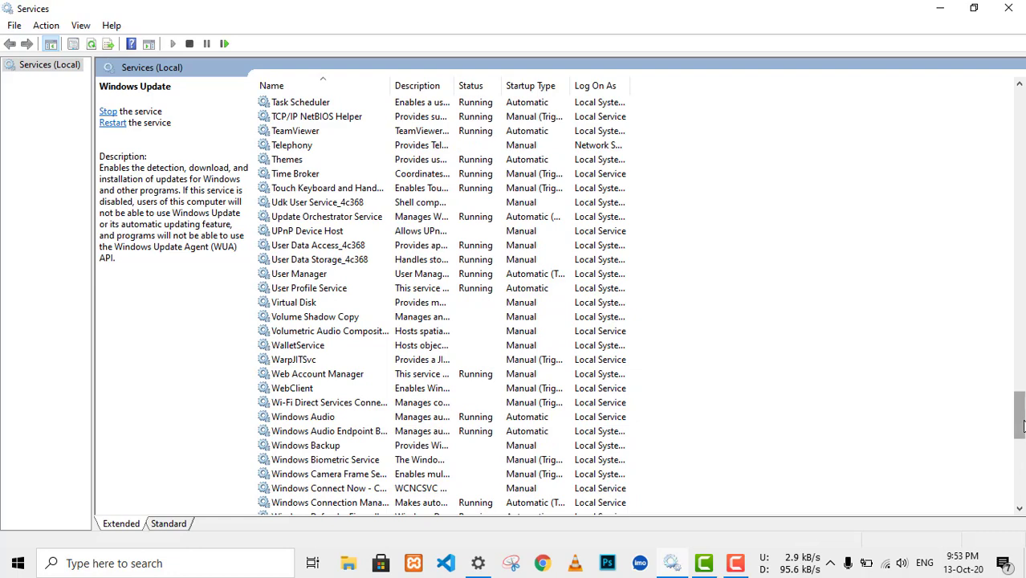
pyautogui.moveTo(1018, 414); pyautogui.dragTo(1018, 478)
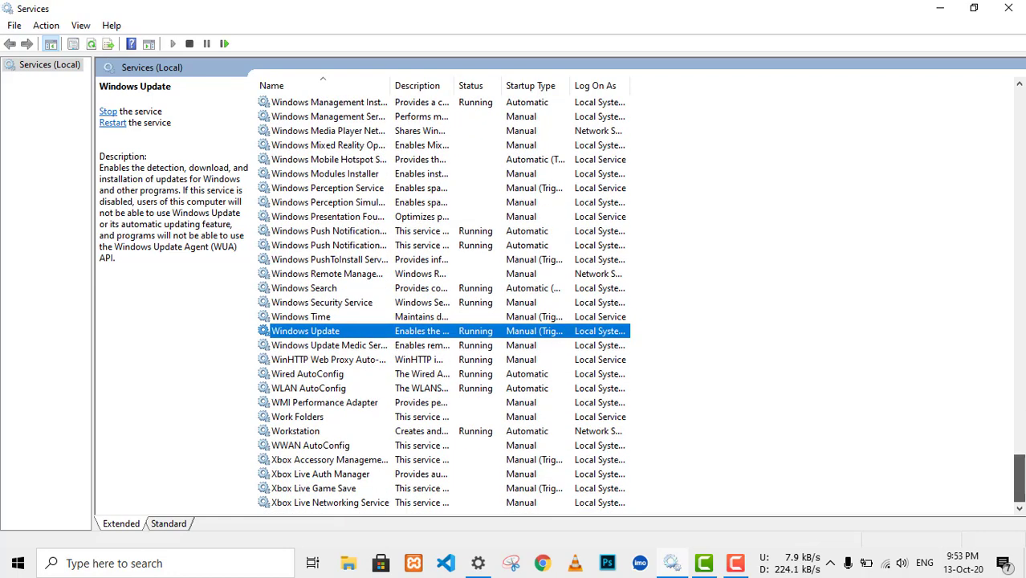
pyautogui.click(309, 318)
pyautogui.click(311, 331)
pyautogui.click(315, 347)
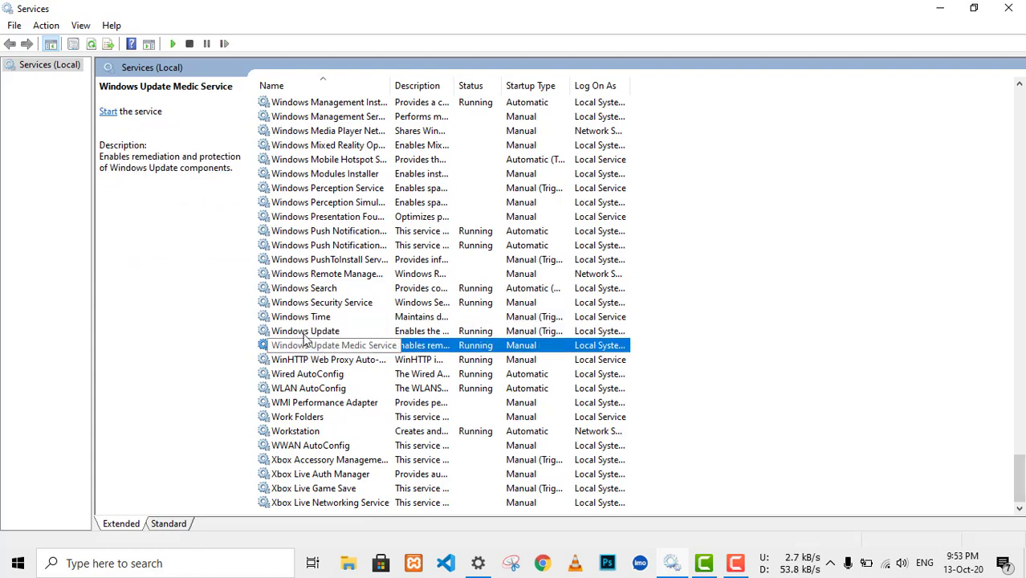
pyautogui.click(305, 332)
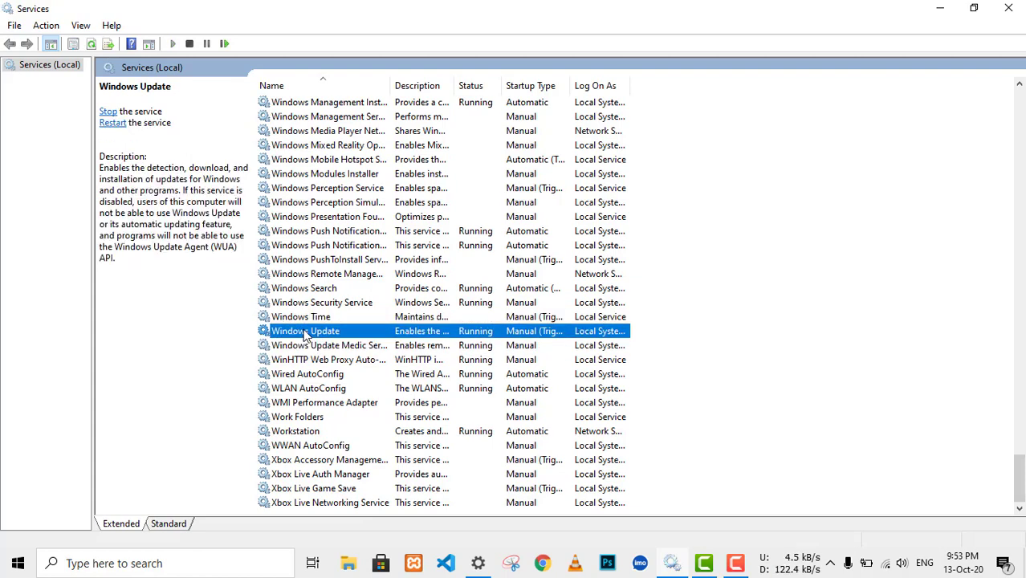
pyautogui.doubleClick(306, 333)
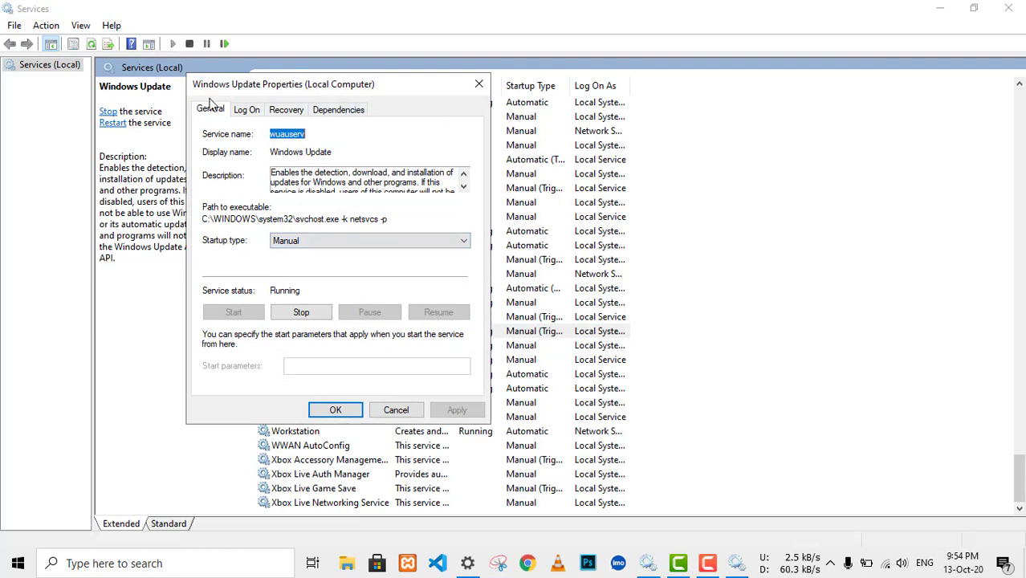
# Step: Set the Windows Update service's startup type to Disabled in its general properties
pyautogui.click(207, 110)
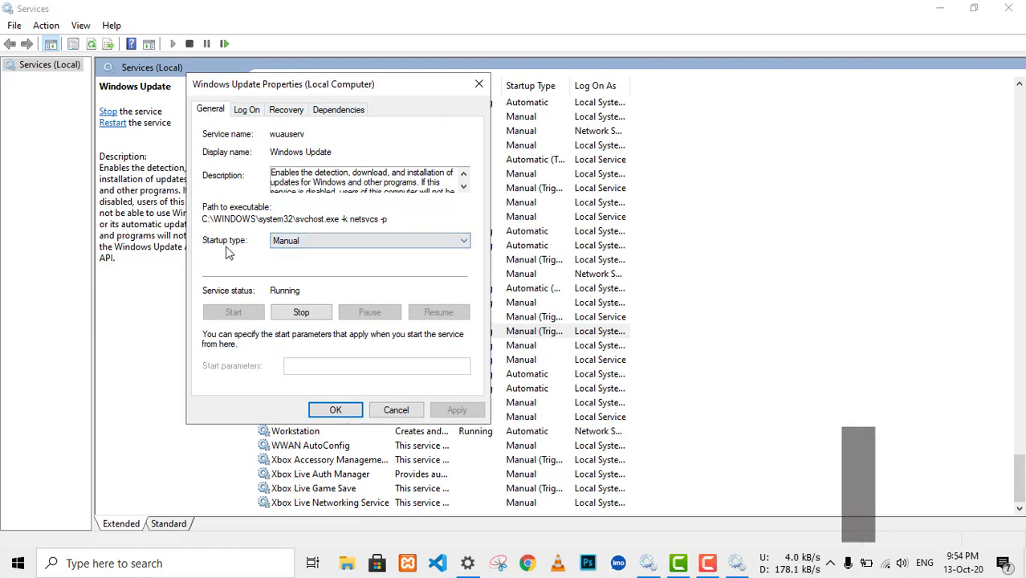
pyautogui.click(319, 240)
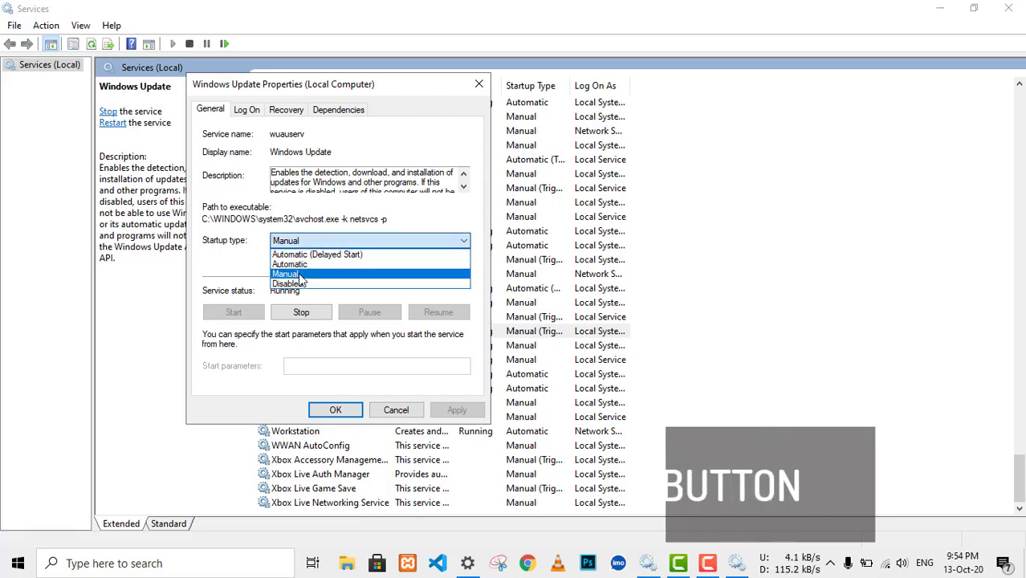
pyautogui.click(288, 218)
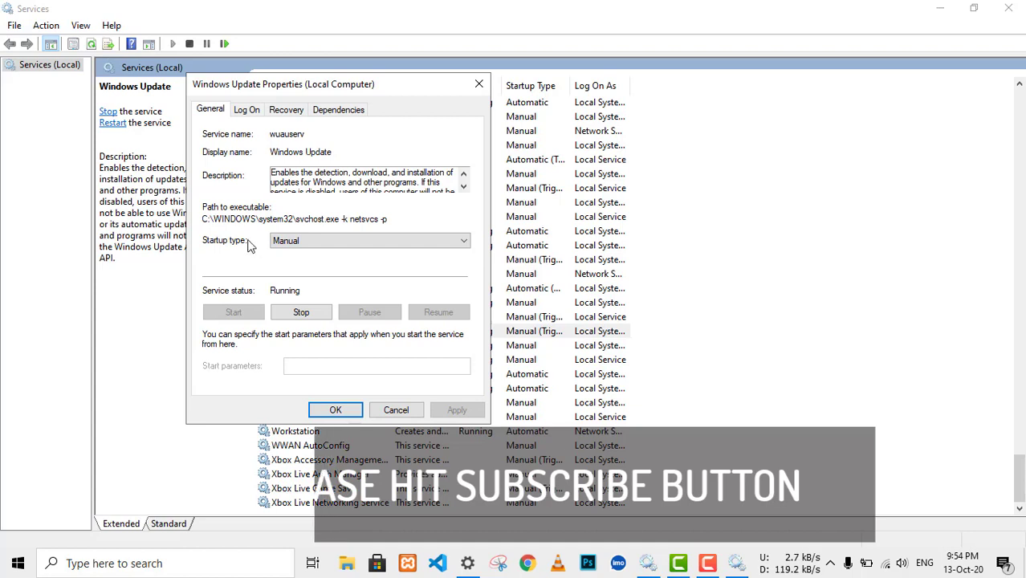
pyautogui.click(433, 240)
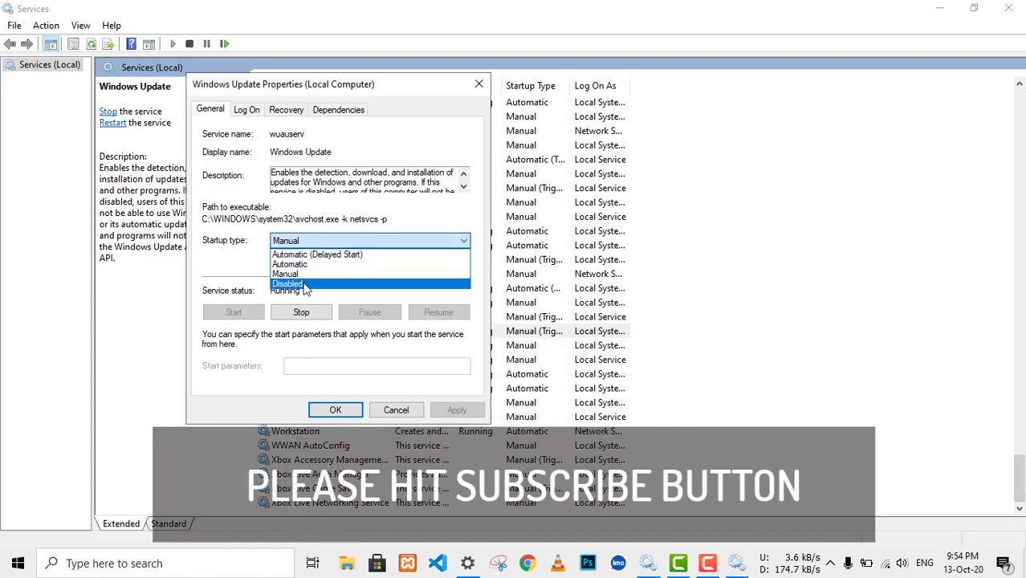
pyautogui.click(306, 285)
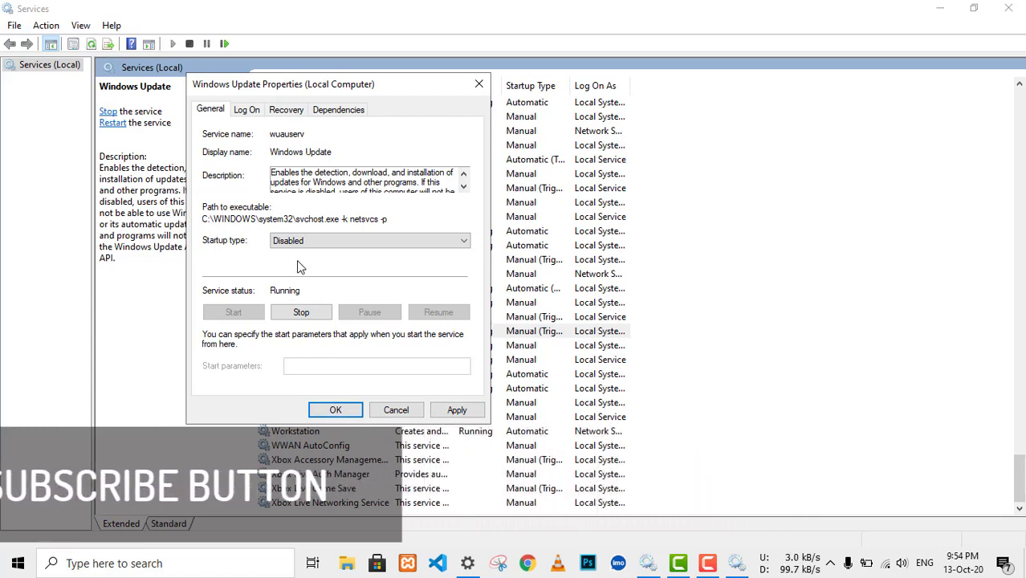
# Step: Switch the Windows Update service's startup type to Automatic, and after that to Manual
pyautogui.click(463, 242)
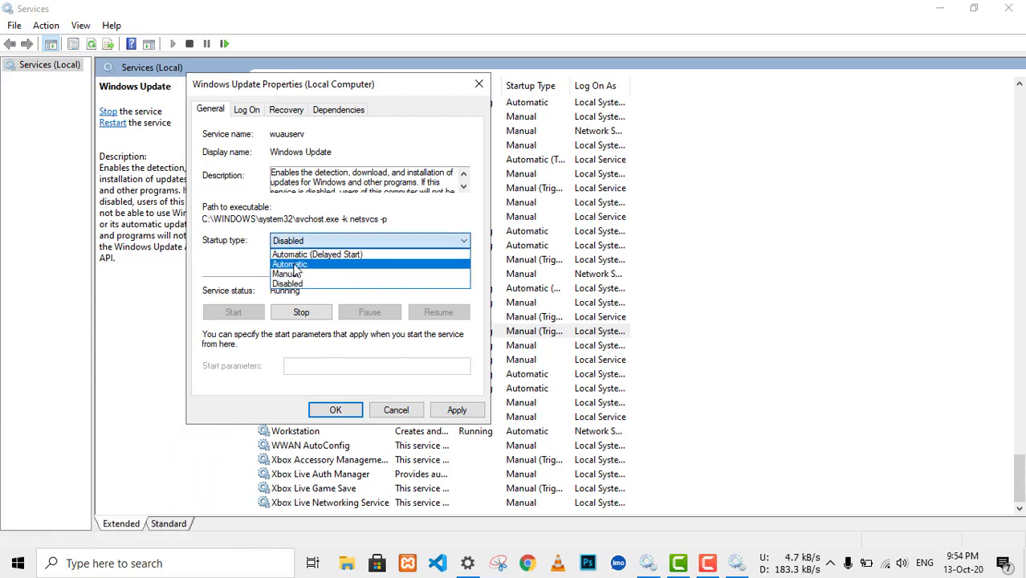
pyautogui.click(293, 264)
pyautogui.click(426, 241)
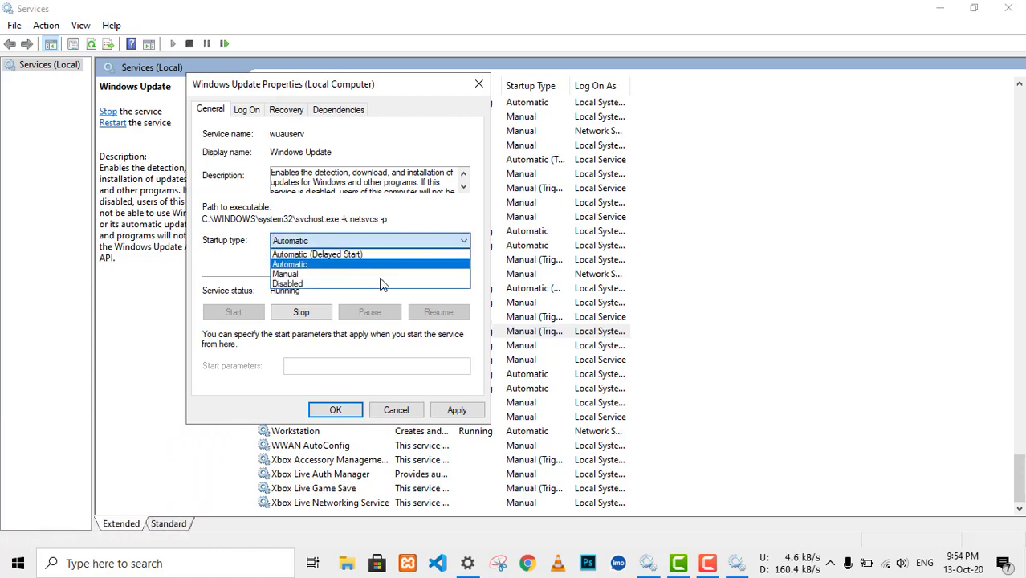
pyautogui.click(294, 290)
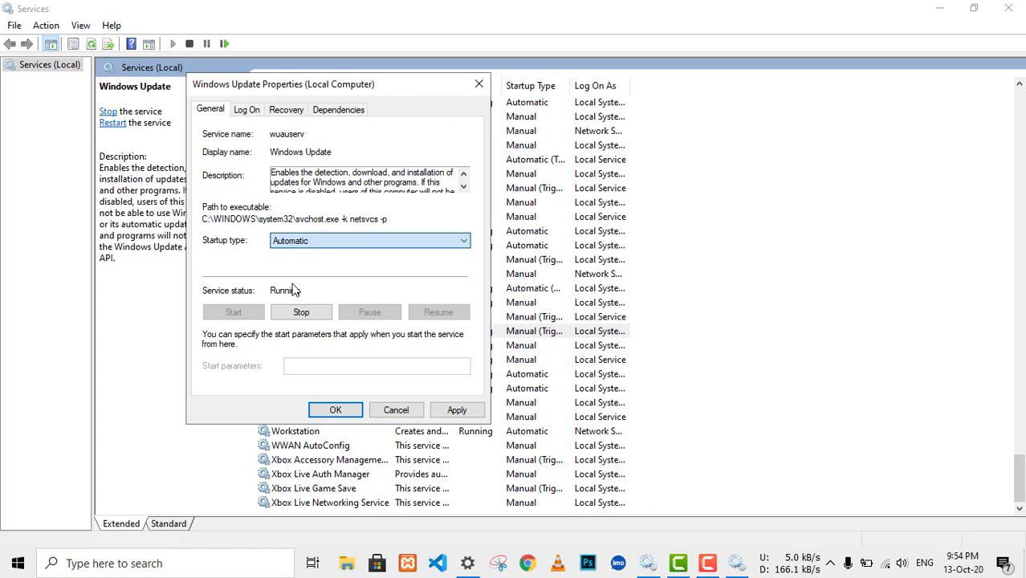
pyautogui.click(384, 245)
pyautogui.click(308, 274)
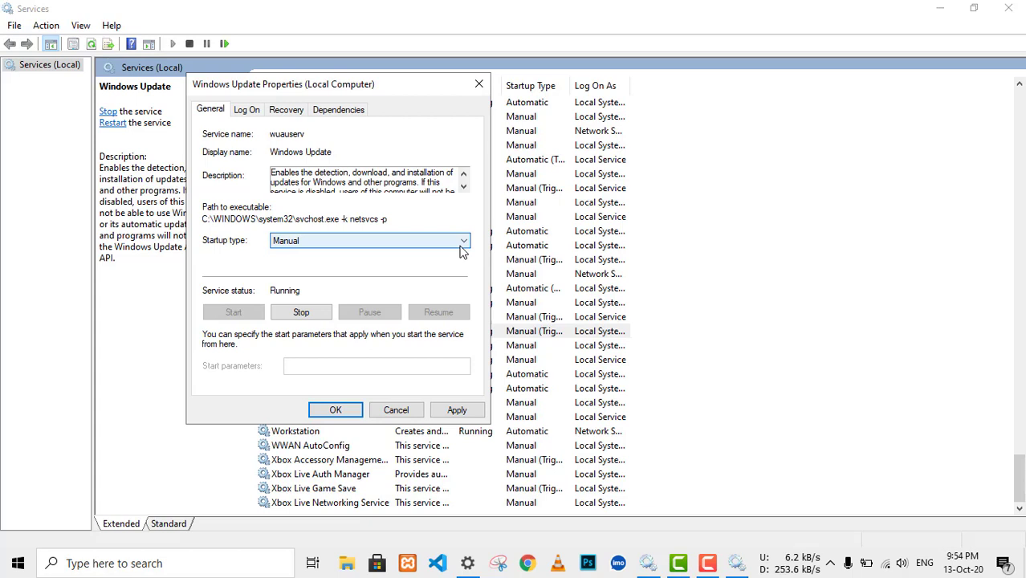
# Step: Choose Disabled as the Windows Update startup type again, and cancel the properties dialog without applying
pyautogui.click(461, 244)
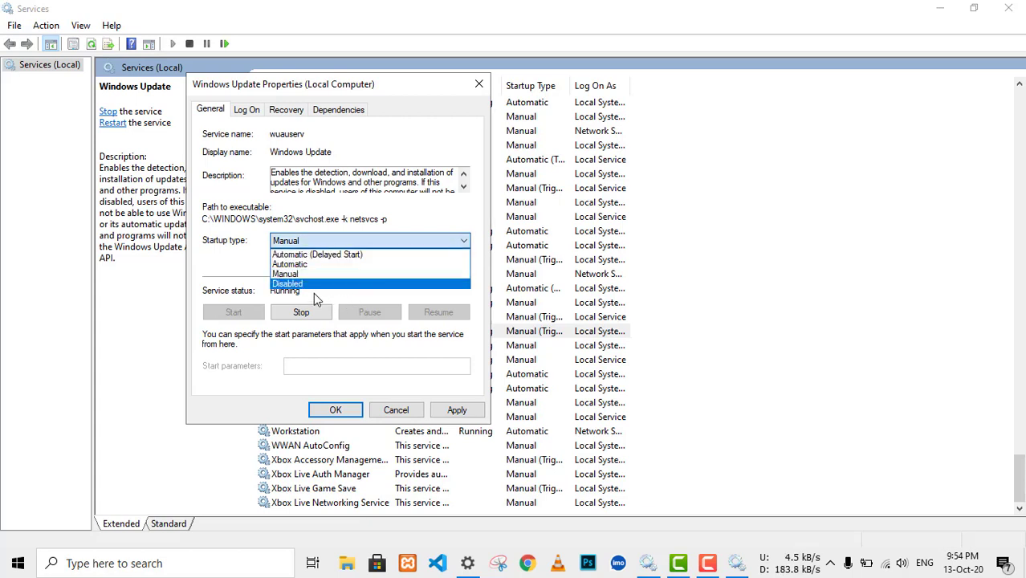
pyautogui.click(301, 285)
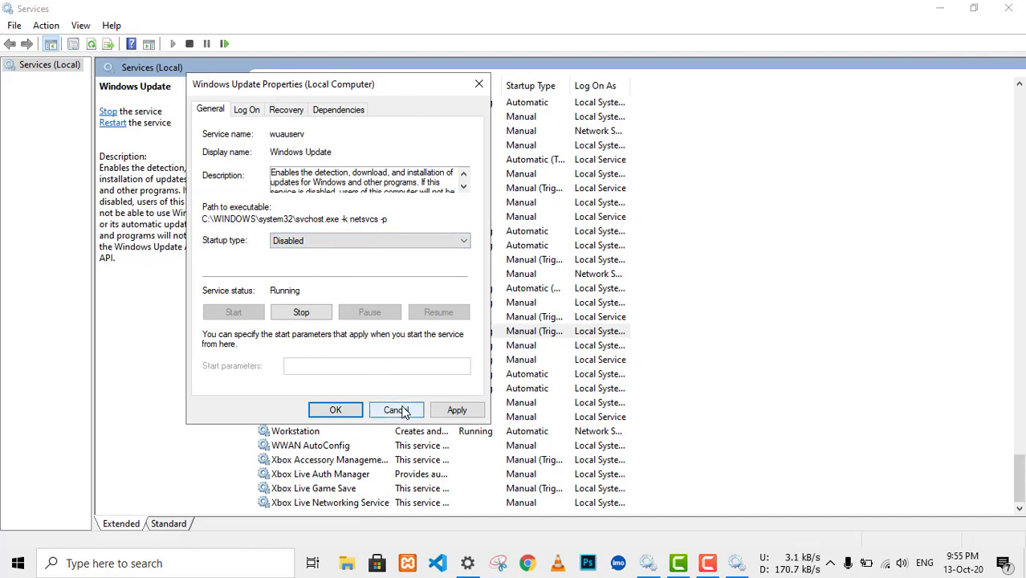
pyautogui.click(395, 410)
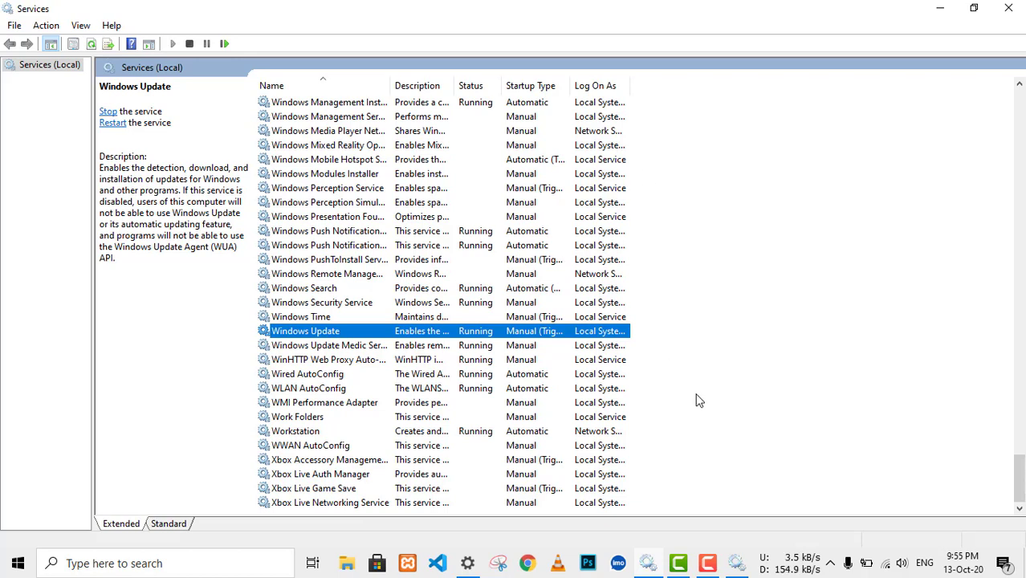
# Step: Minimize the Services window and check the status of the listed updates on the Windows Update page in Settings
pyautogui.click(50, 150)
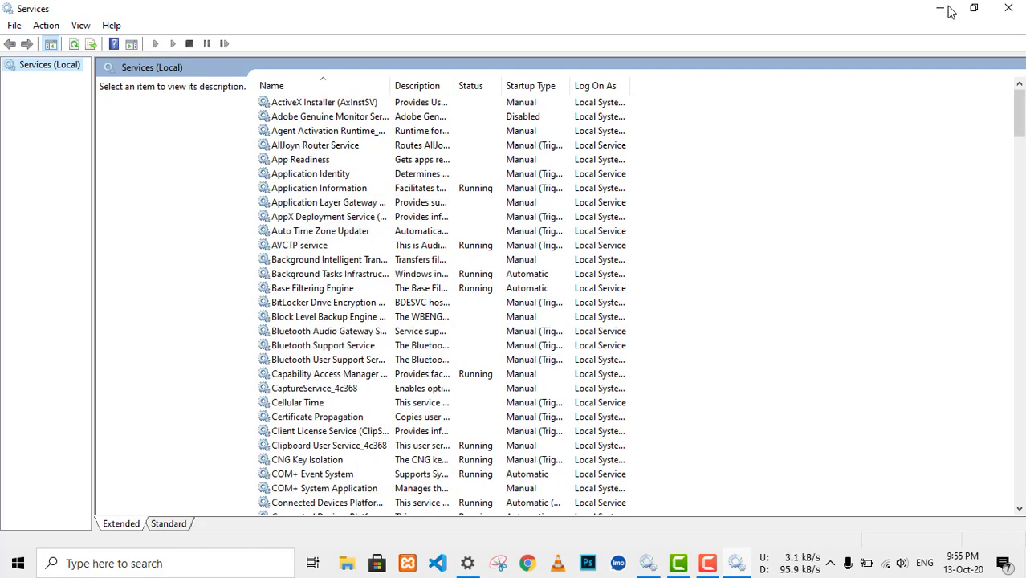
pyautogui.click(948, 9)
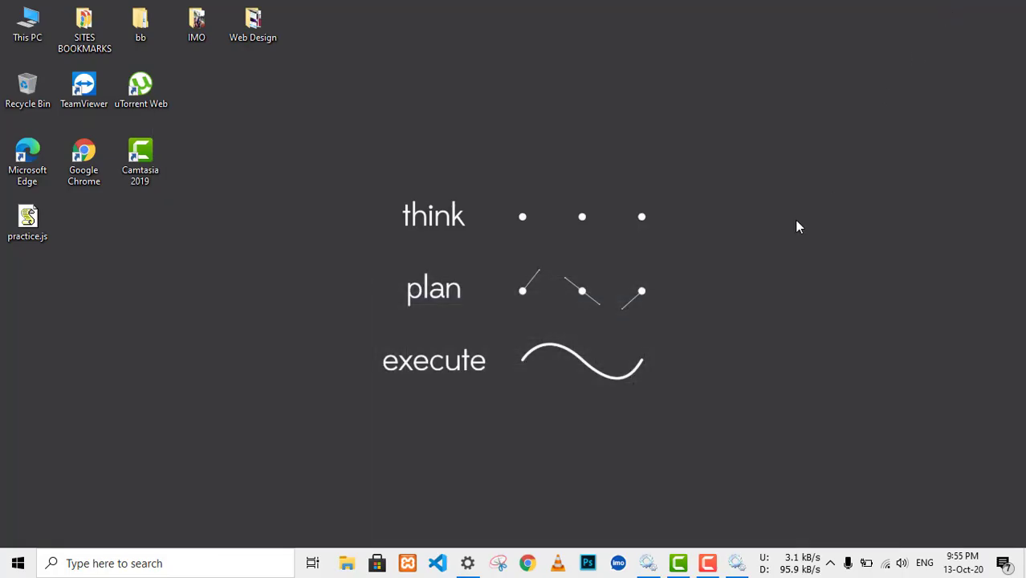
pyautogui.click(469, 565)
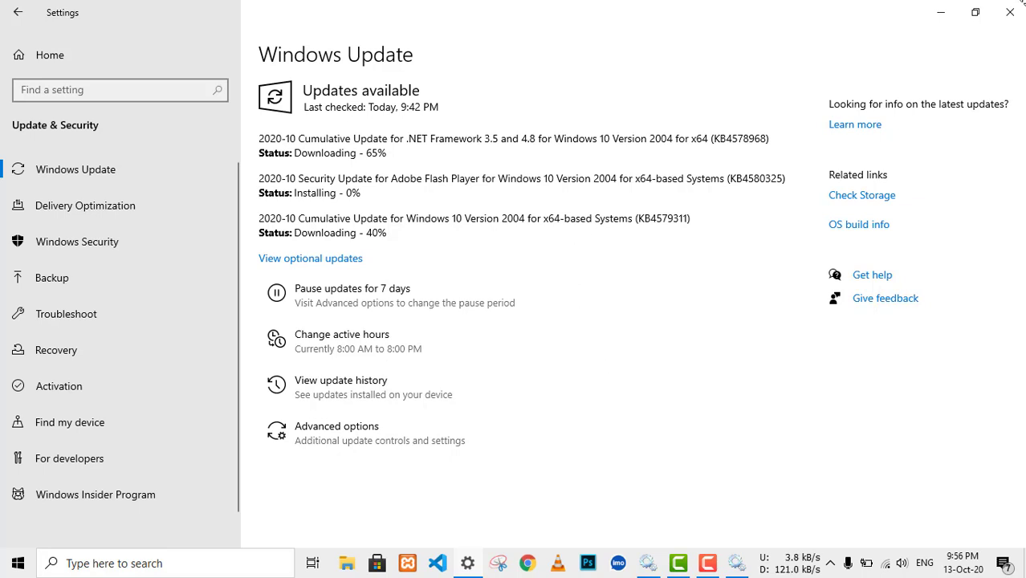
pyautogui.click(941, 13)
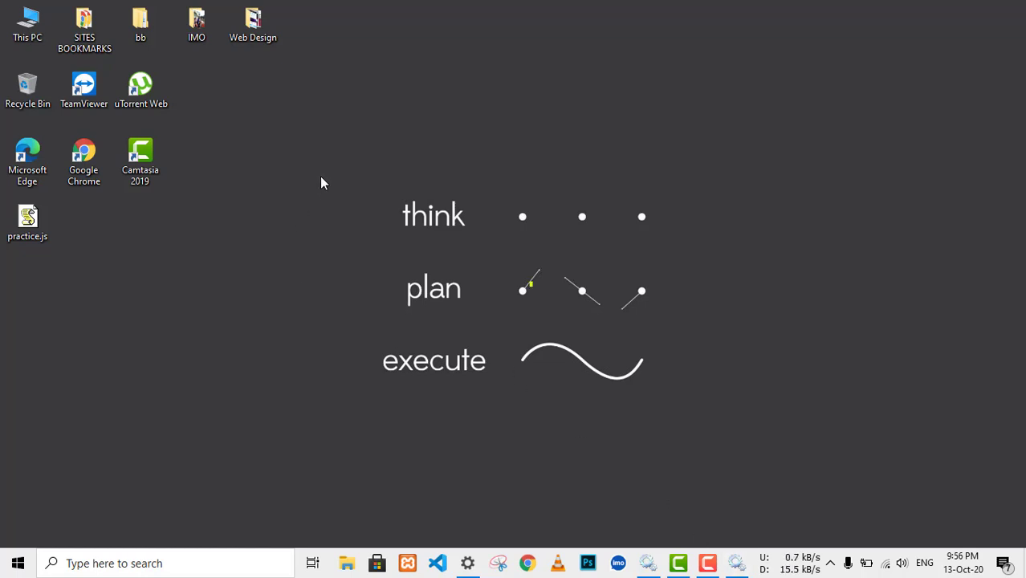
pyautogui.click(707, 568)
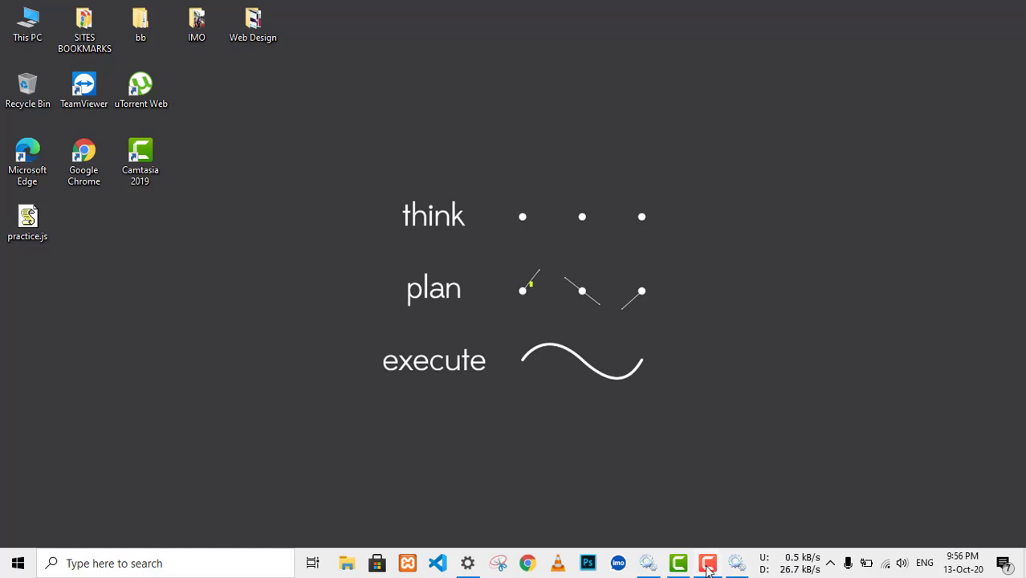